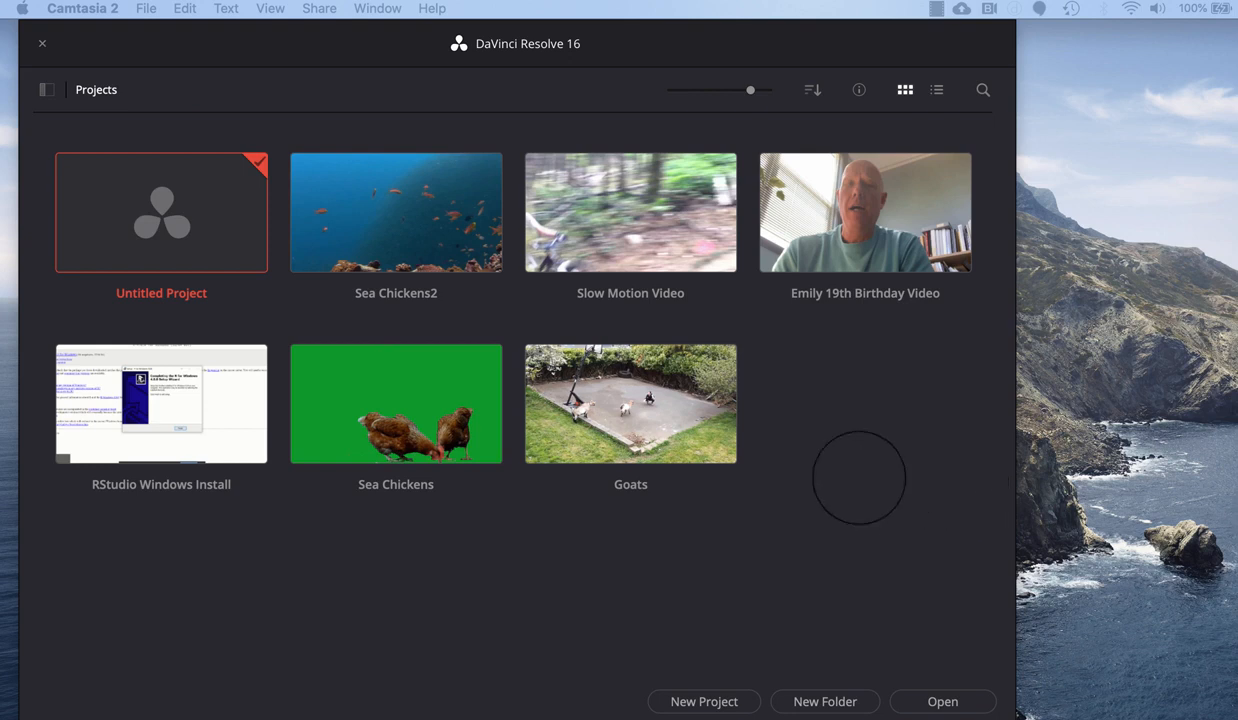
Create a new project named "audio detatch".
{"action": "left_click", "coordinate": [705, 700]}
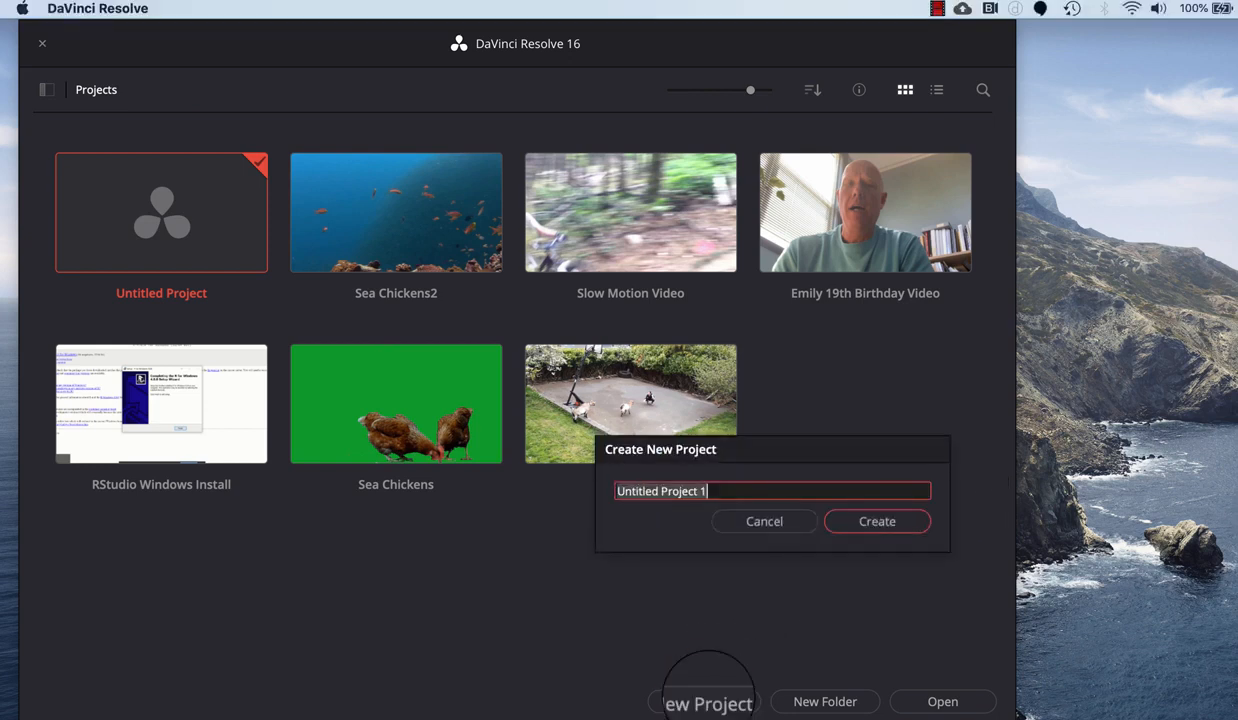
{"action": "type", "text": "audio detat"}
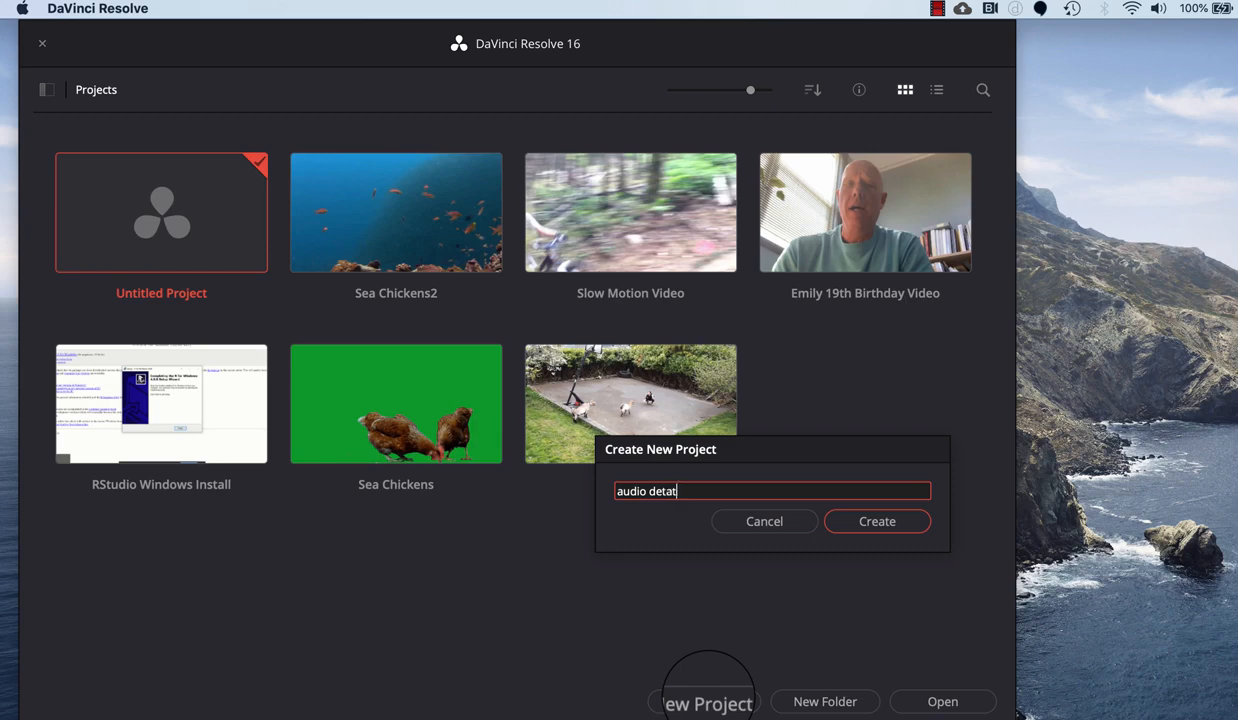
{"action": "key", "text": "Escape"}
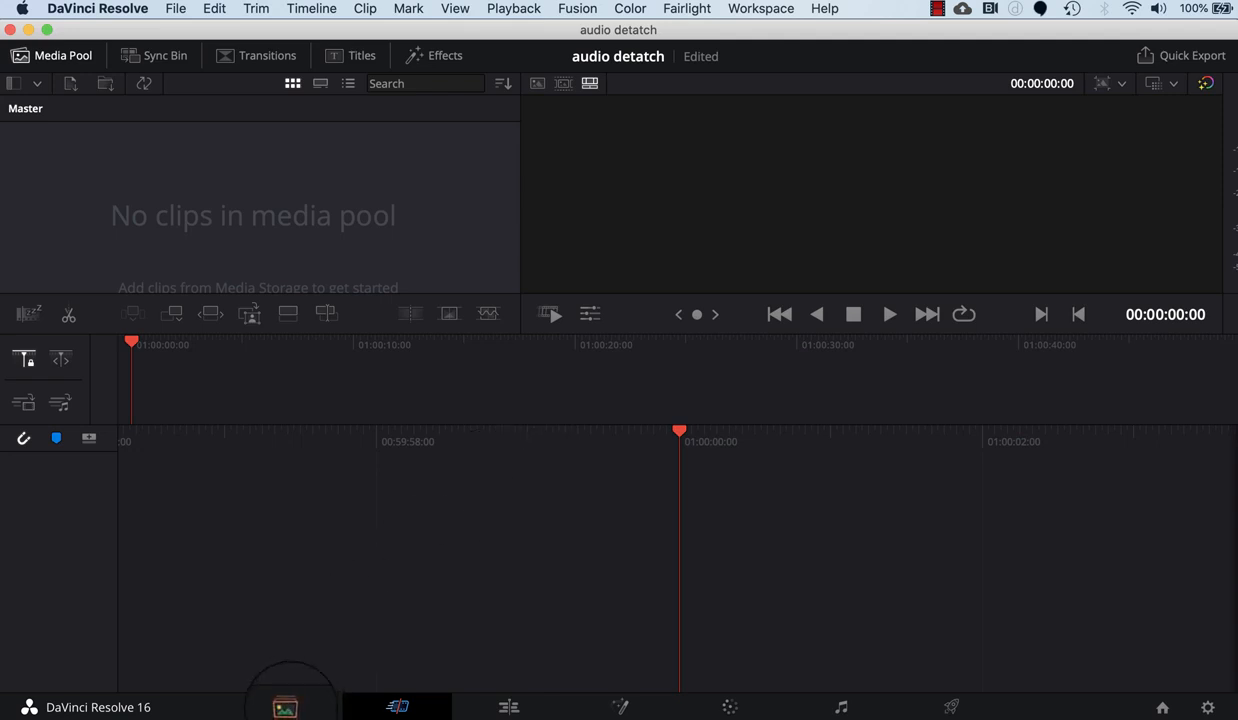
Import goats.mp4 from the Downloads folder into the media pool, changing the timeline frame rate and video format to match the clip.
{"action": "left_click", "coordinate": [285, 707]}
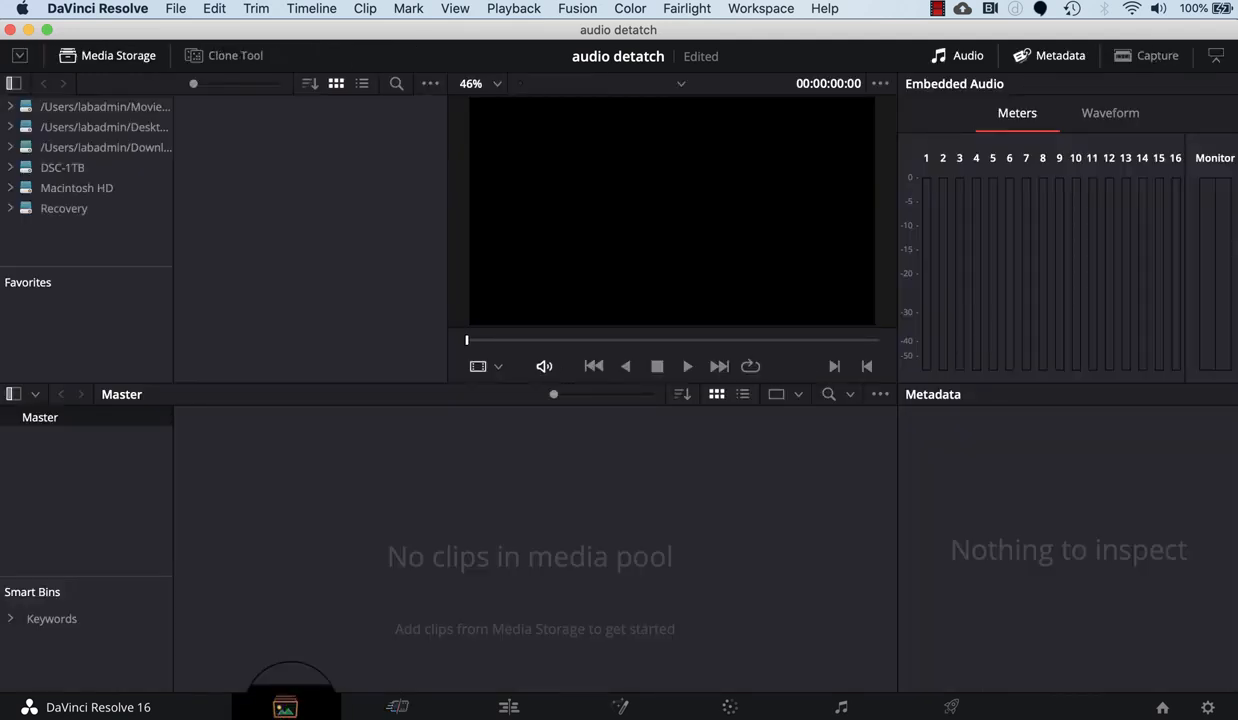
{"action": "left_click", "coordinate": [132, 147]}
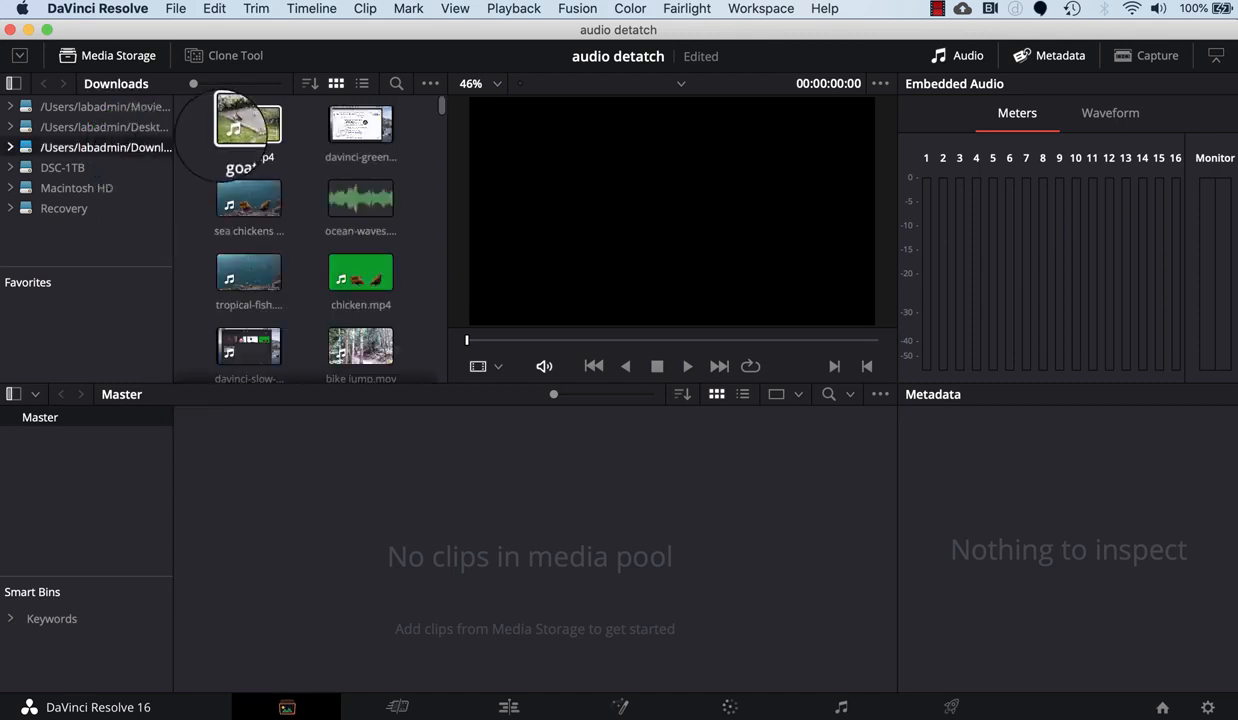
{"action": "left_click", "coordinate": [245, 127]}
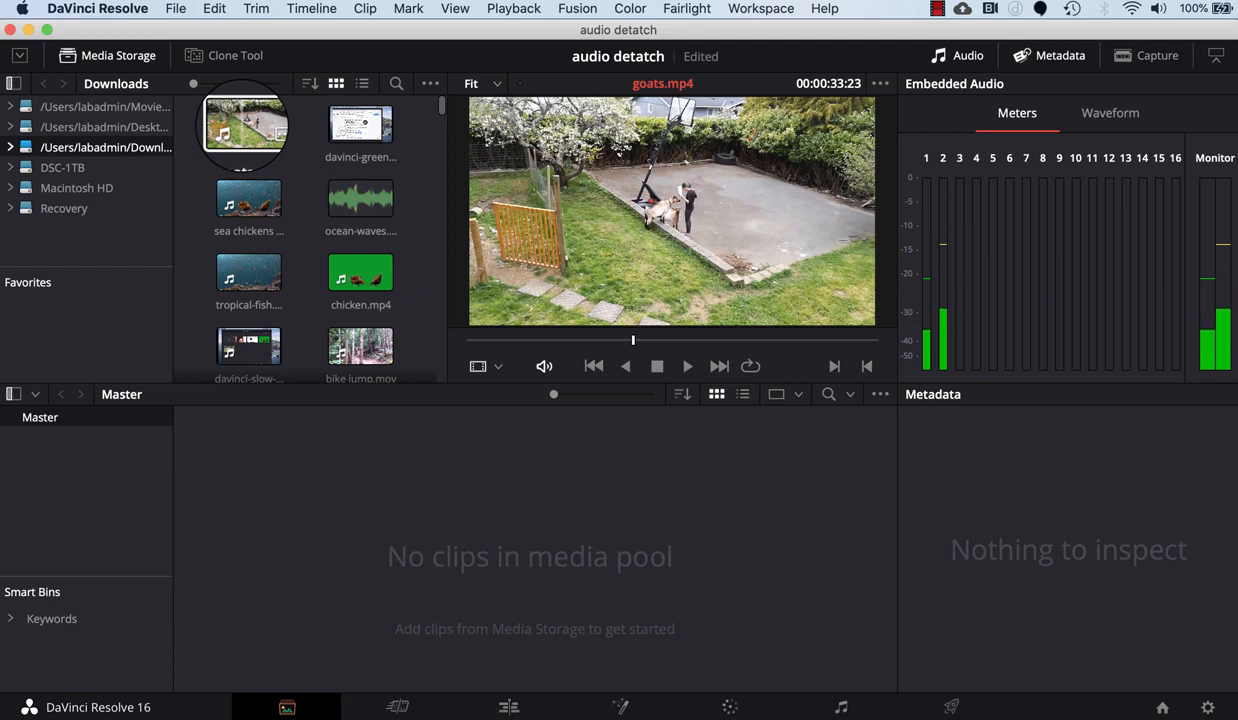
{"action": "left_click_drag", "start_coordinate": [245, 127], "coordinate": [352, 538]}
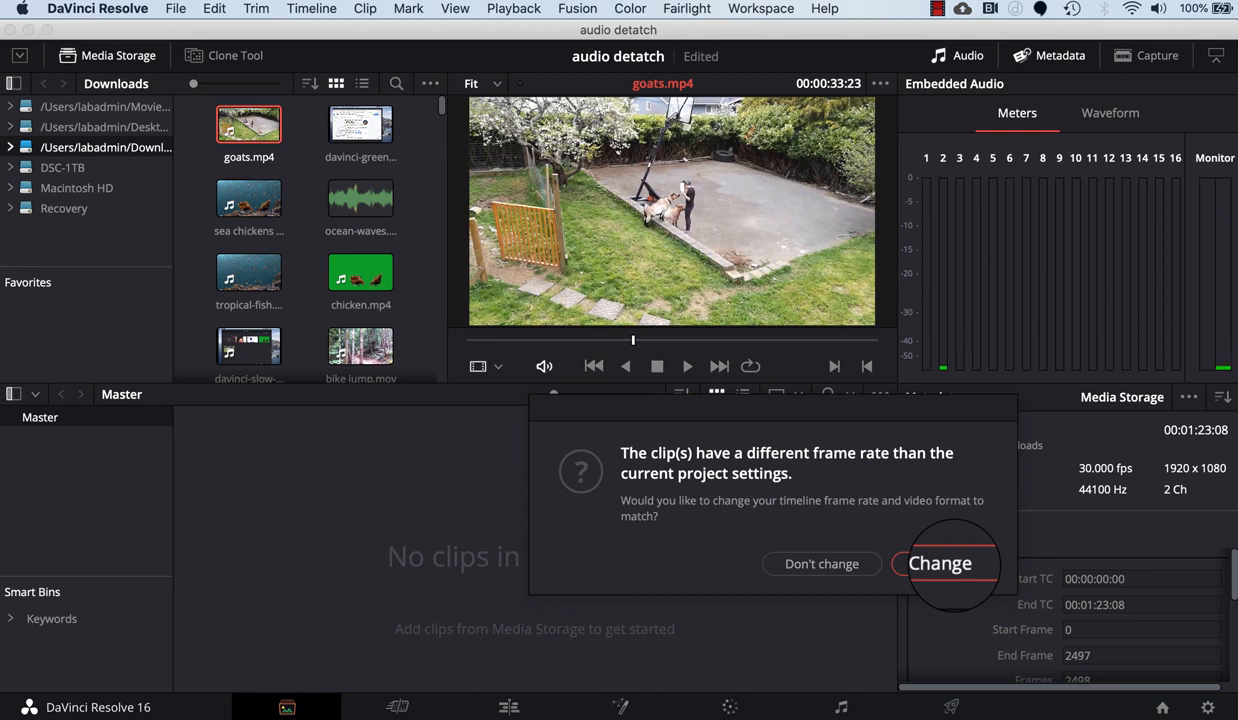
{"action": "left_click", "coordinate": [940, 563]}
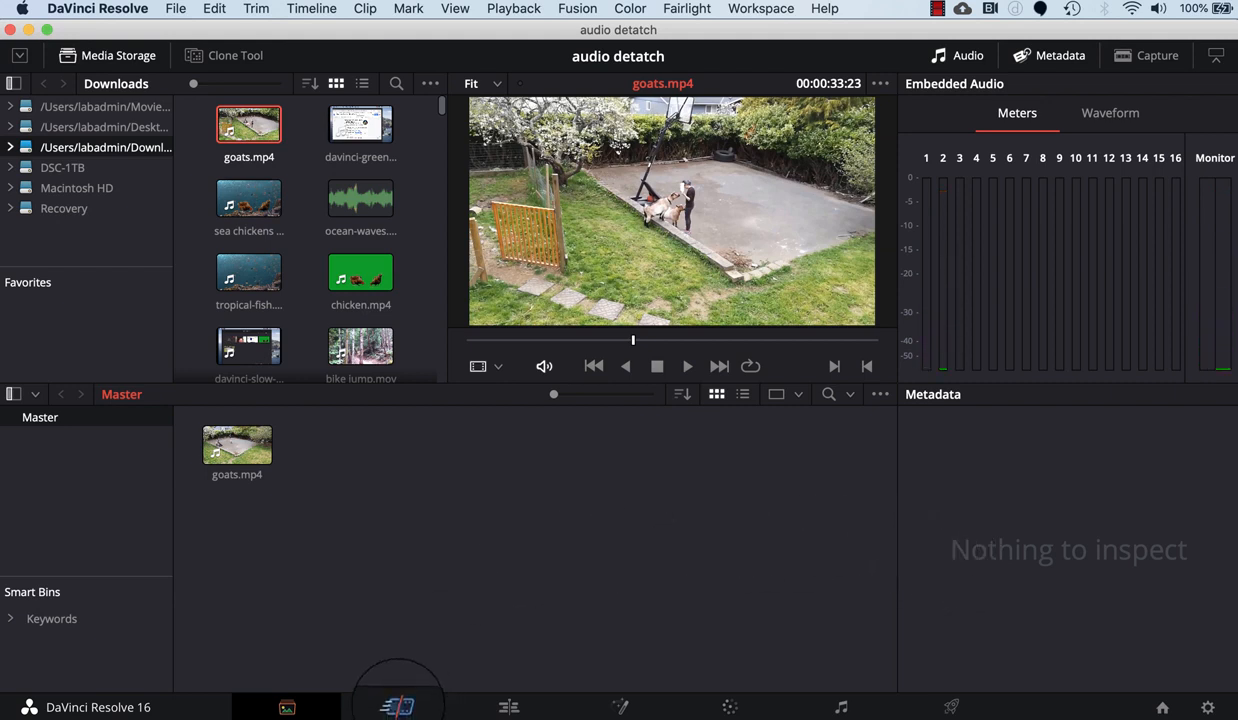
Create a timeline from goats.mp4 on the Cut page and open it on the Edit page.
{"action": "left_click", "coordinate": [397, 706]}
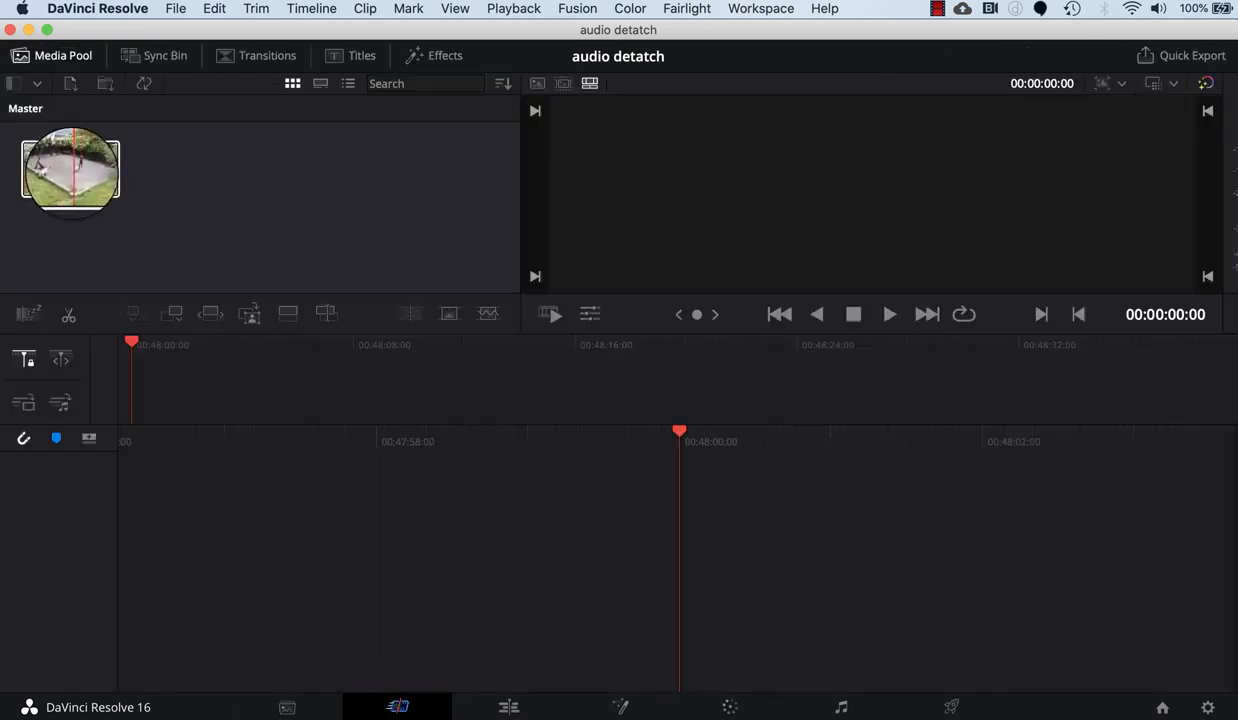
{"action": "left_click_drag", "start_coordinate": [65, 170], "coordinate": [218, 395]}
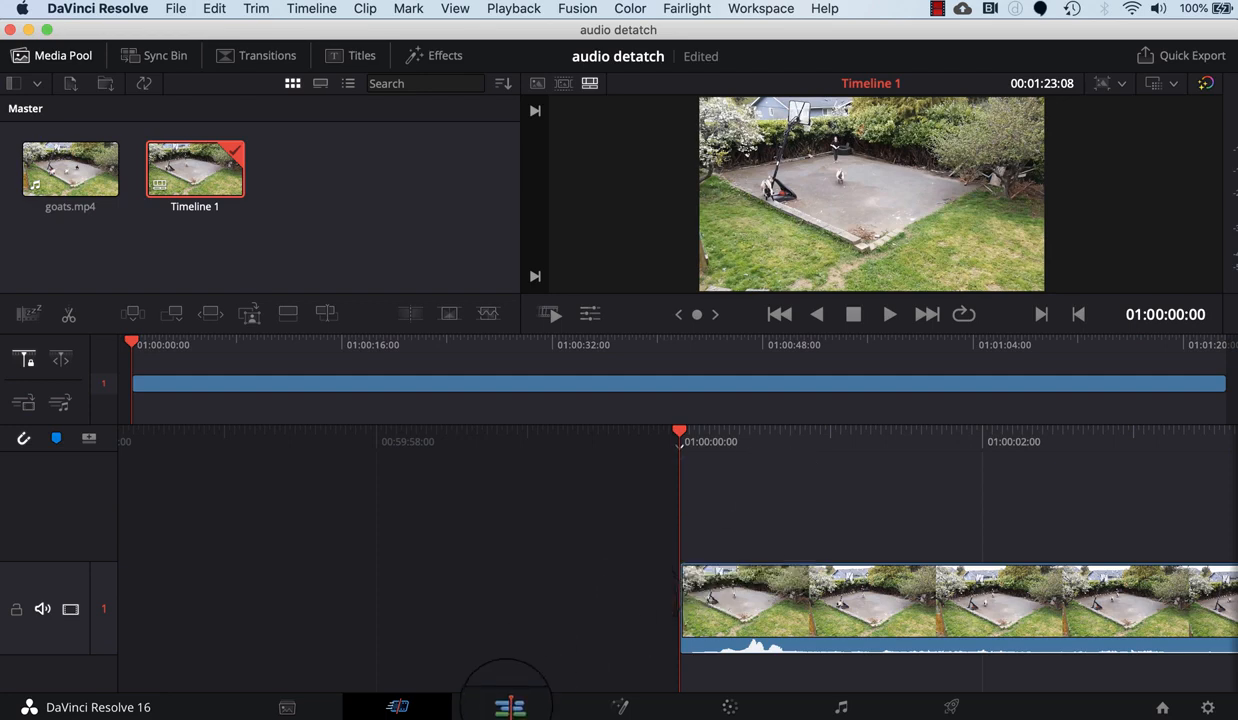
{"action": "left_click", "coordinate": [508, 703]}
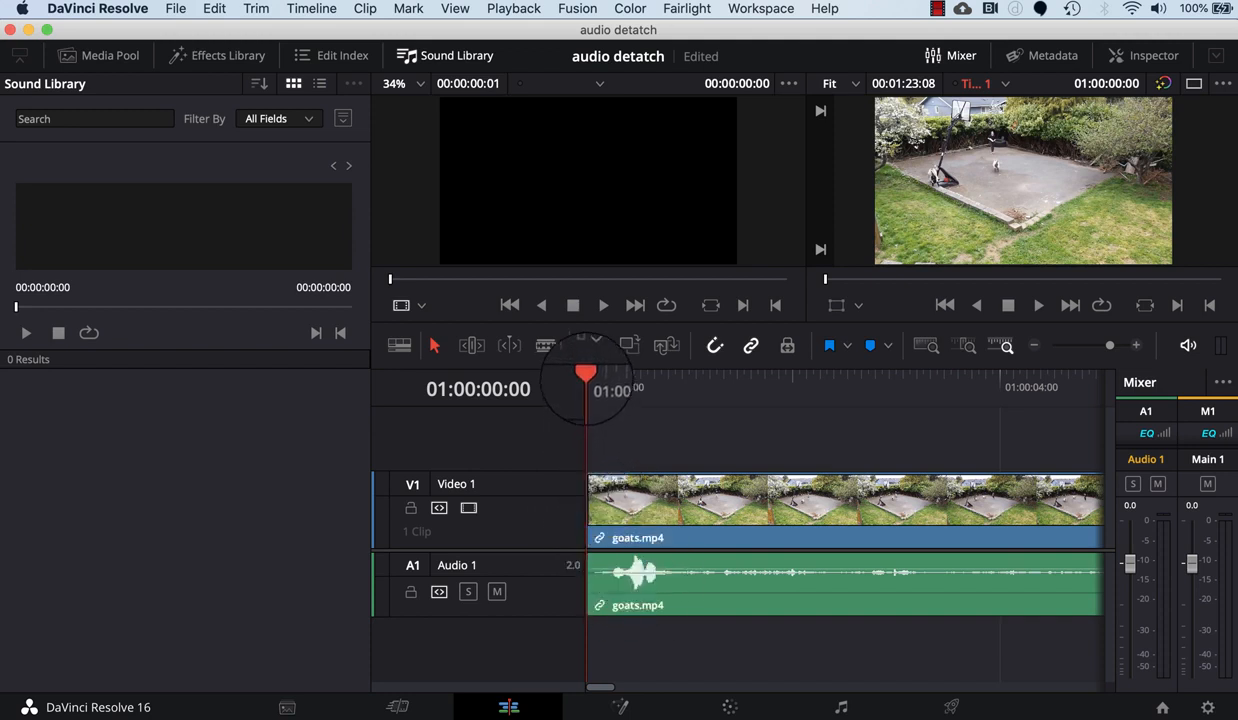
Split the goats.mp4 video and its linked audio at 01:00:00:25 with the blade, and return to the selection tool.
{"action": "left_click", "coordinate": [585, 377]}
{"action": "left_click_drag", "start_coordinate": [585, 380], "coordinate": [672, 385]}
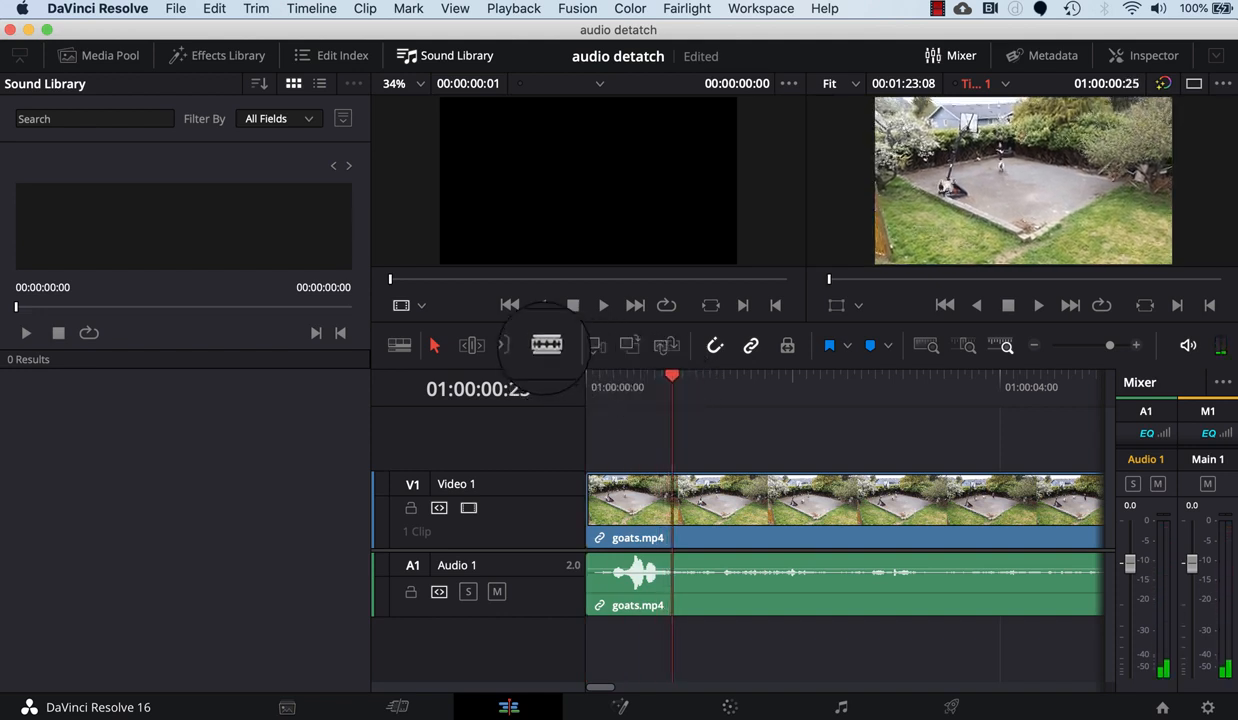
{"action": "left_click", "coordinate": [546, 344]}
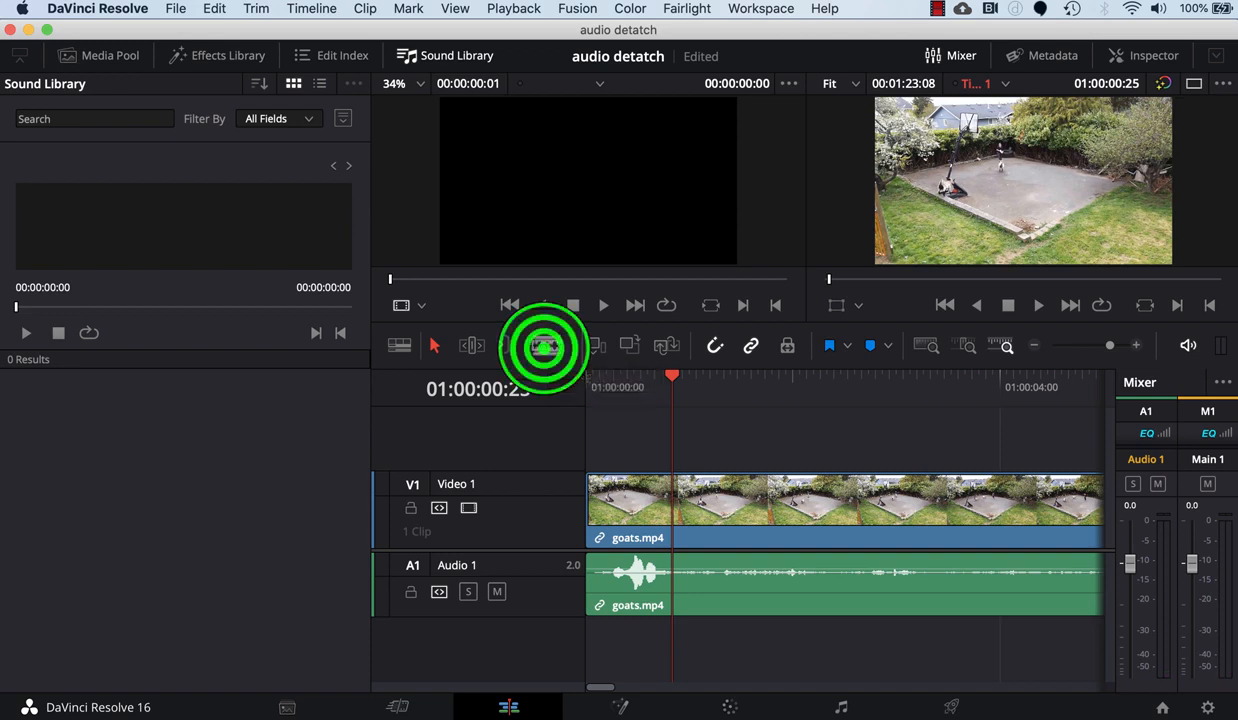
{"action": "left_click", "coordinate": [672, 515]}
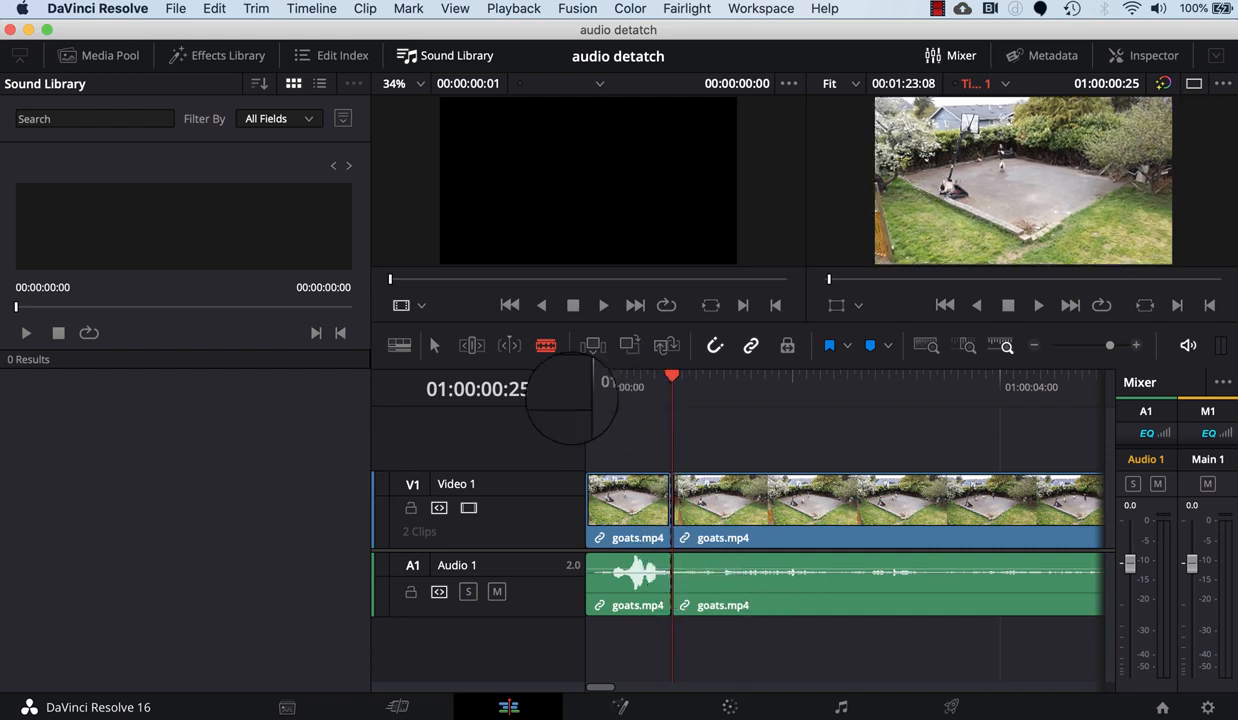
{"action": "left_click", "coordinate": [432, 345]}
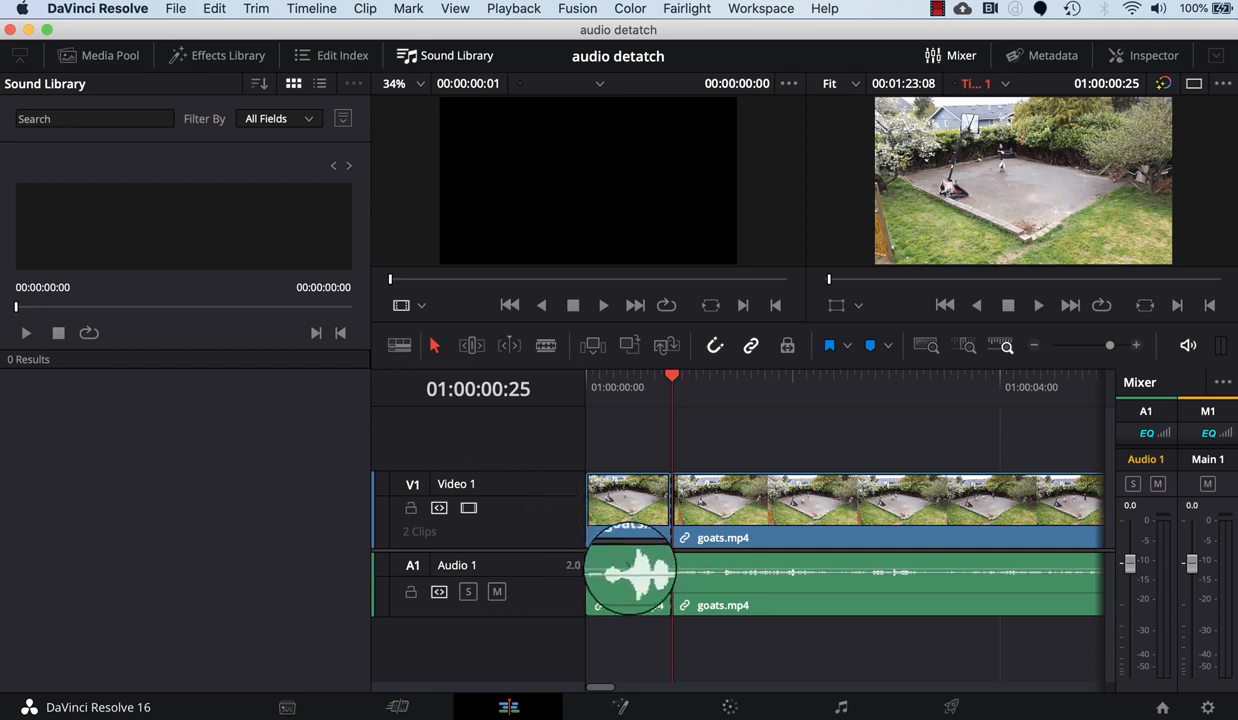
Lower the audio level of the short first goats.mp4 segment and play the timeline from the start to check it.
{"action": "left_click", "coordinate": [629, 570]}
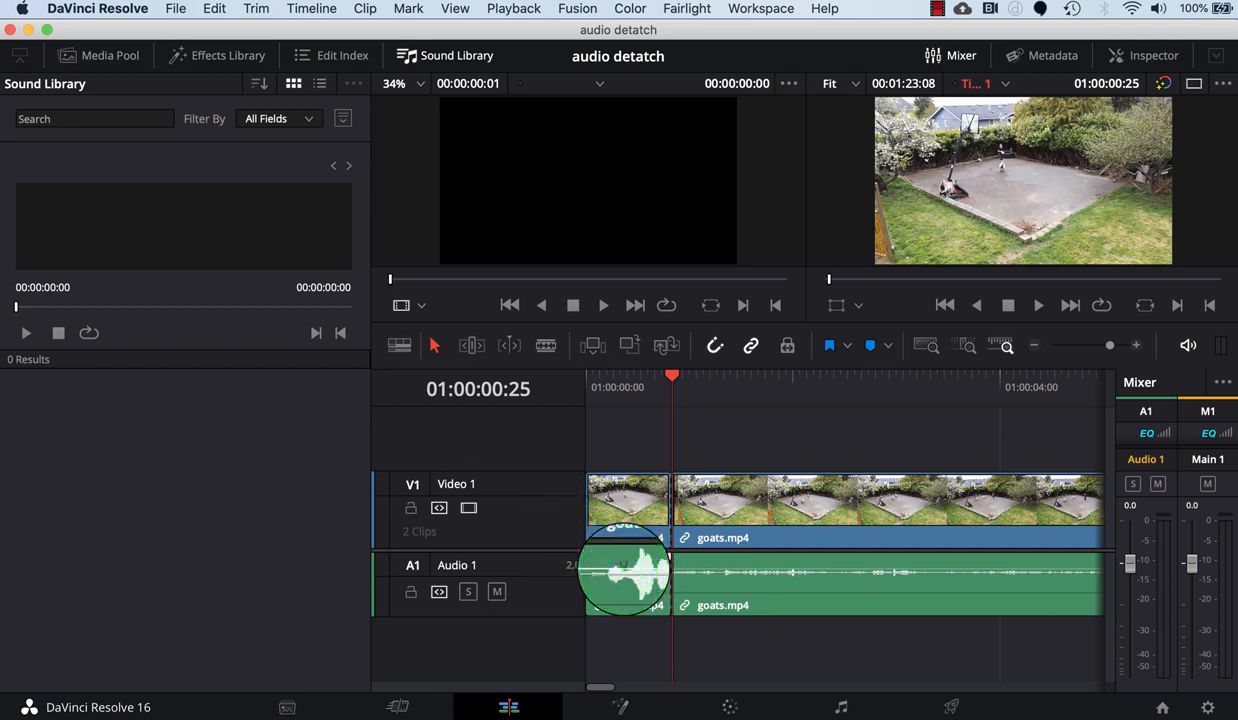
{"action": "left_click_drag", "start_coordinate": [629, 572], "coordinate": [623, 582]}
{"action": "left_click_drag", "start_coordinate": [666, 380], "coordinate": [585, 378]}
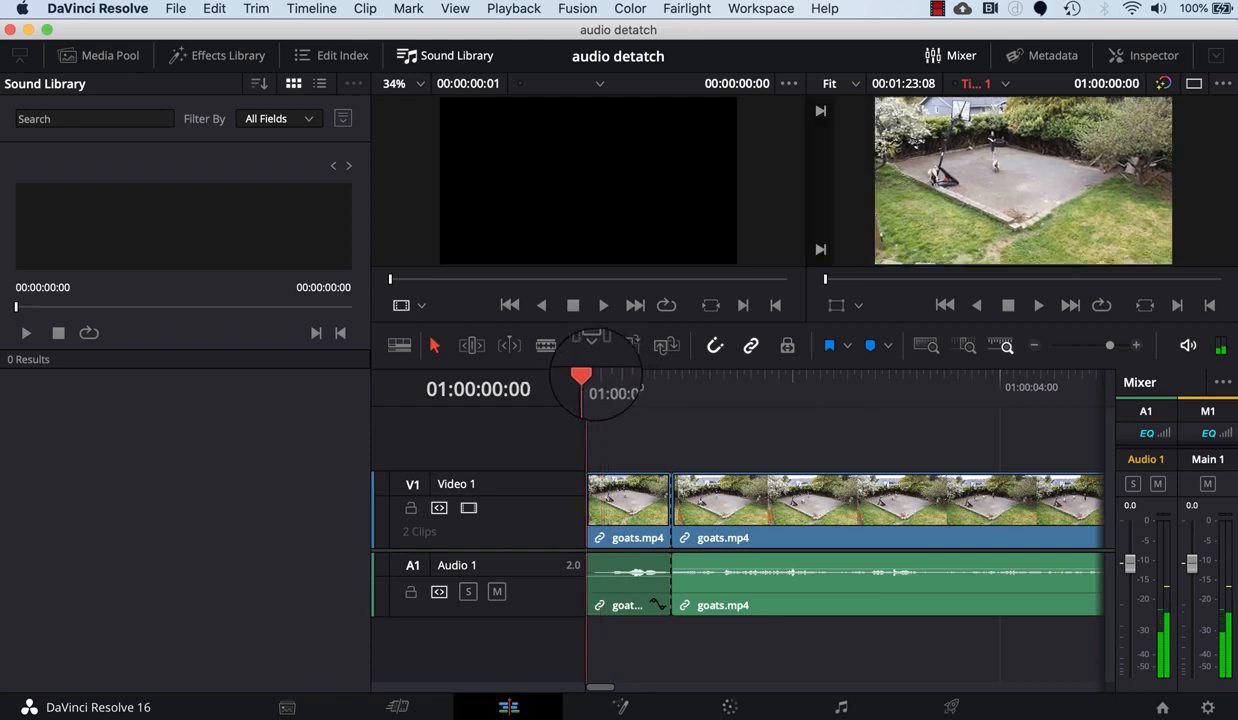
{"action": "key", "text": "space"}
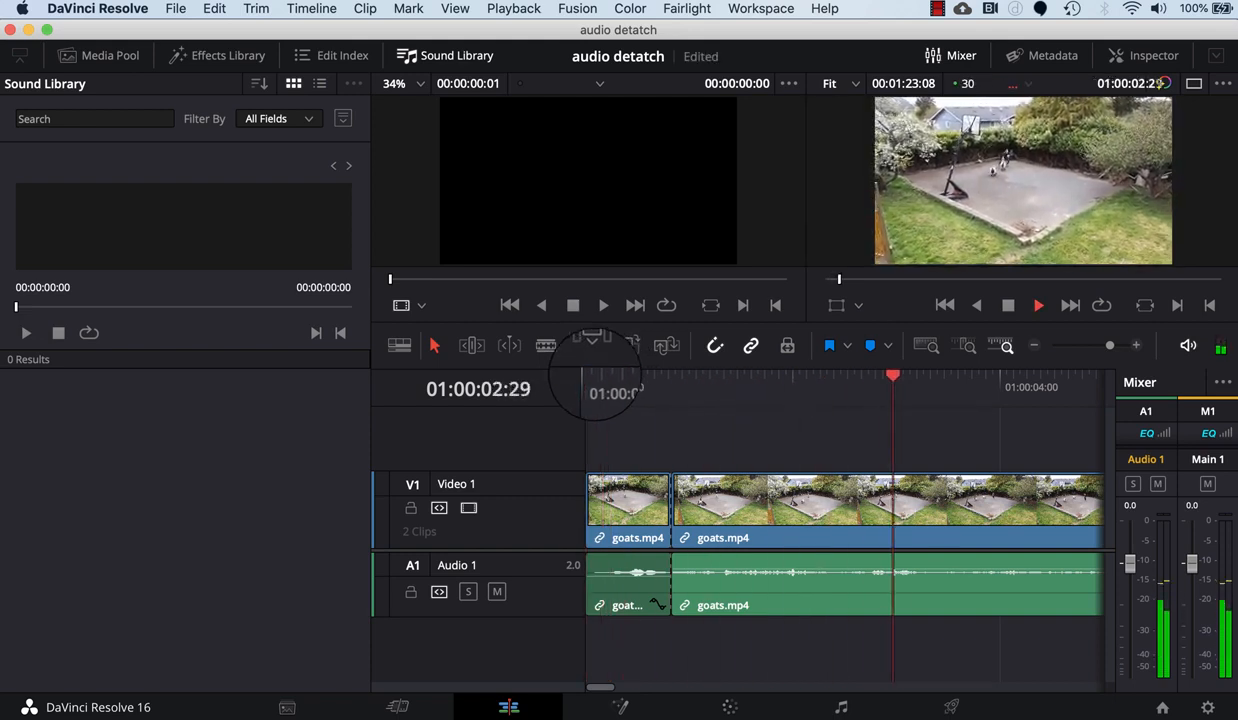
{"action": "key", "text": "space"}
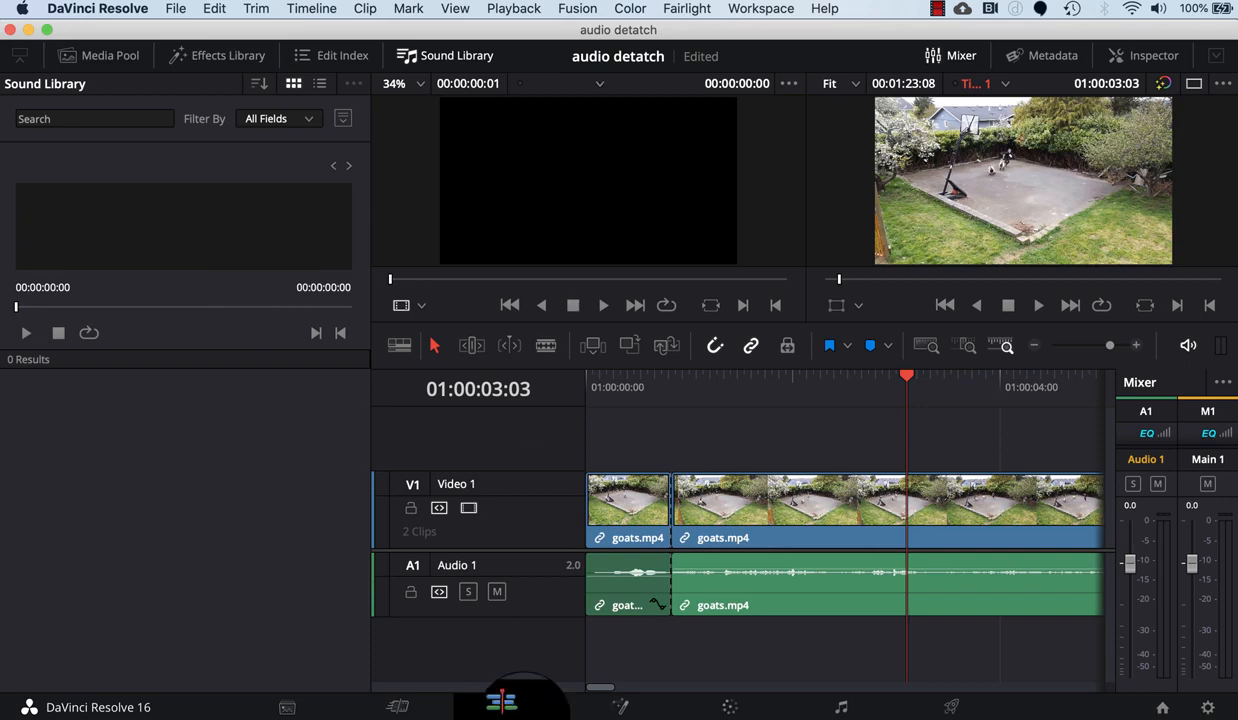
Add a Cross Dissolve transition at the cut between the two goats.mp4 clips, using the Cut page.
{"action": "left_click", "coordinate": [397, 705]}
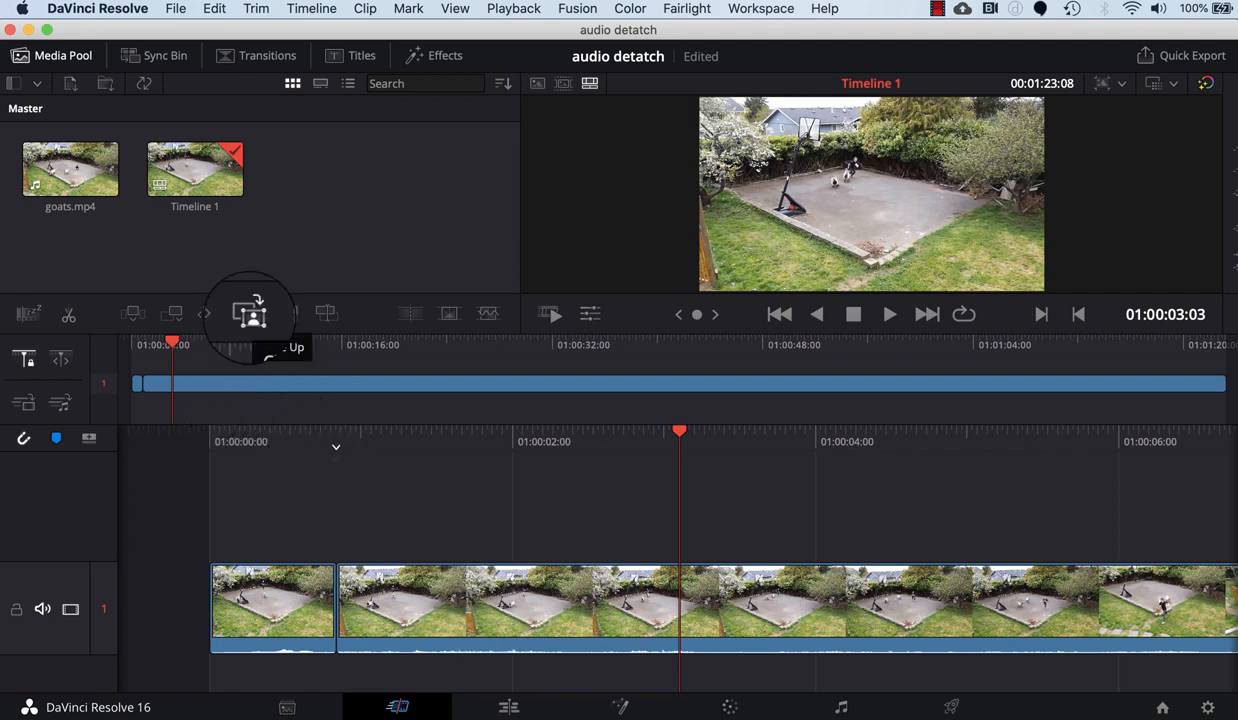
{"action": "left_click", "coordinate": [262, 55]}
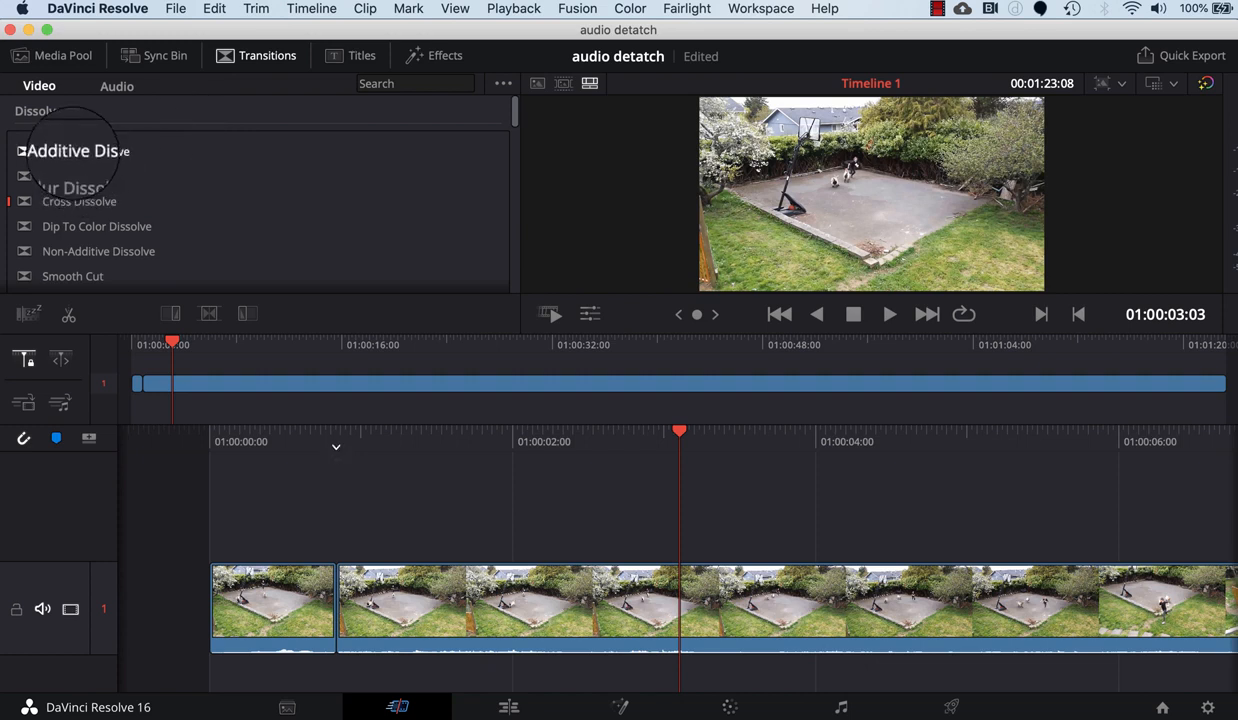
{"action": "left_click_drag", "start_coordinate": [62, 203], "coordinate": [330, 606]}
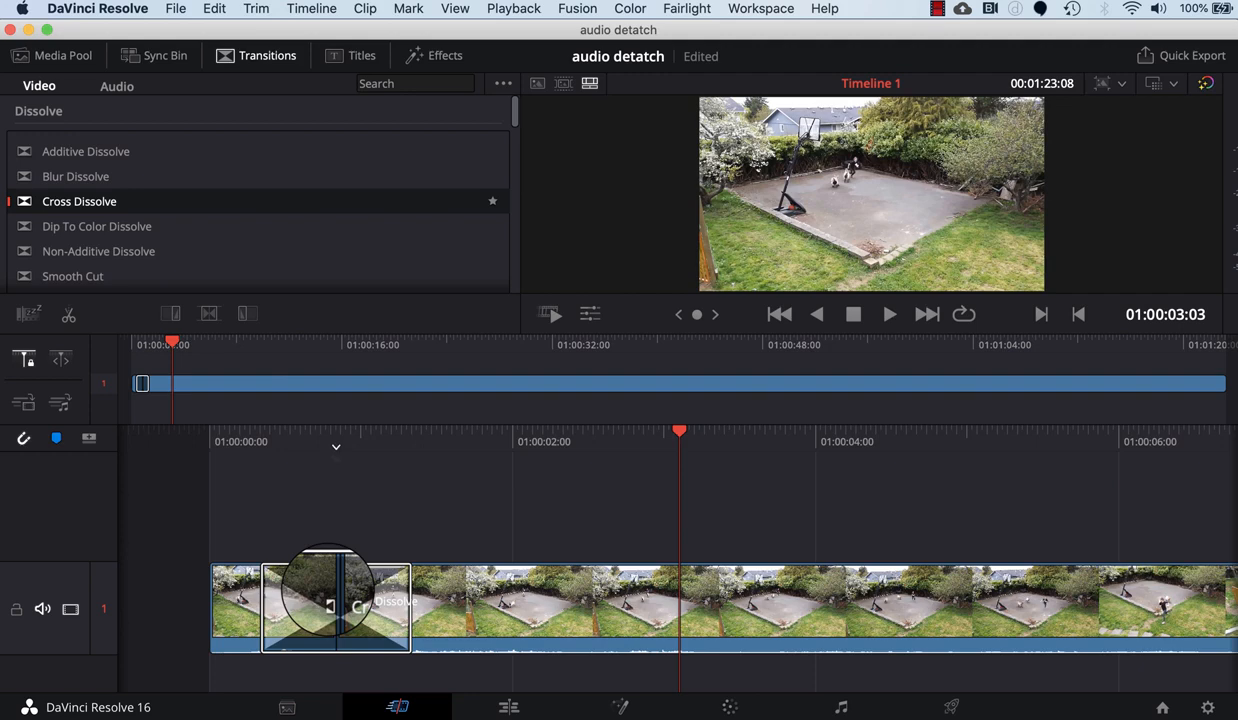
{"action": "left_click_drag", "start_coordinate": [330, 606], "coordinate": [327, 607]}
Give the second goats.mp4 audio clip a fade-in on the Edit page and bow the fade curve upward.
{"action": "left_click", "coordinate": [507, 706]}
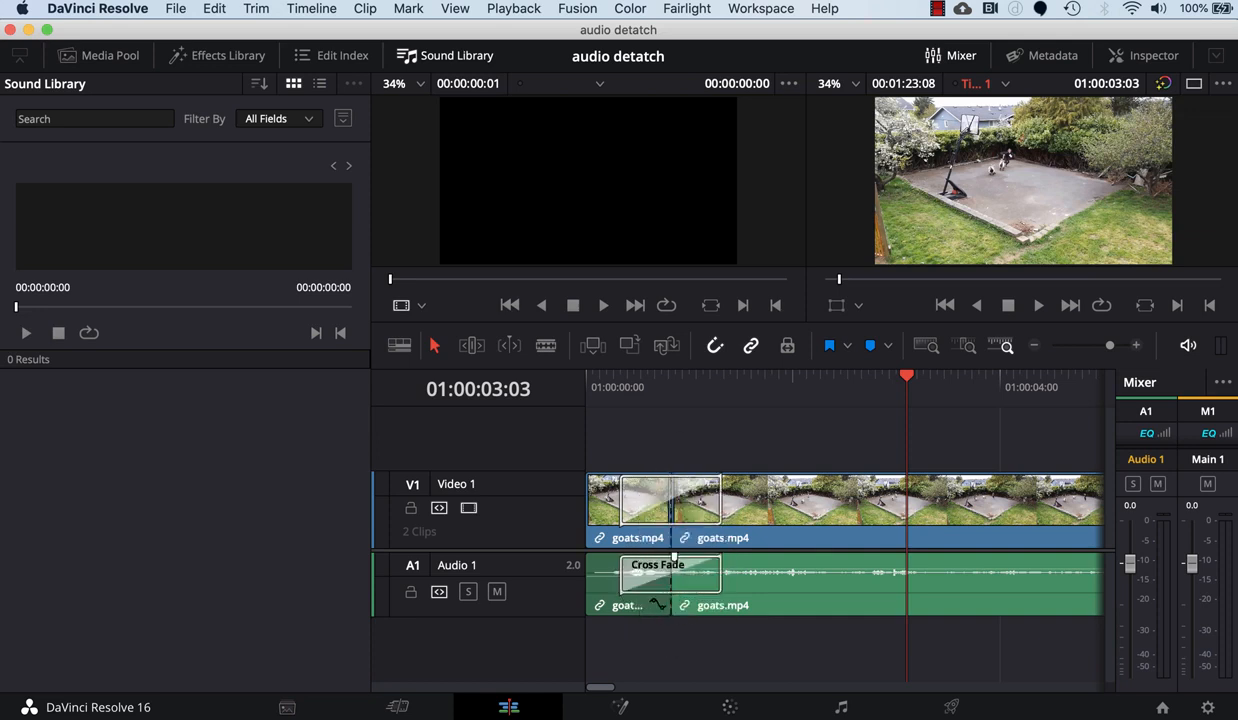
{"action": "left_click", "coordinate": [756, 584]}
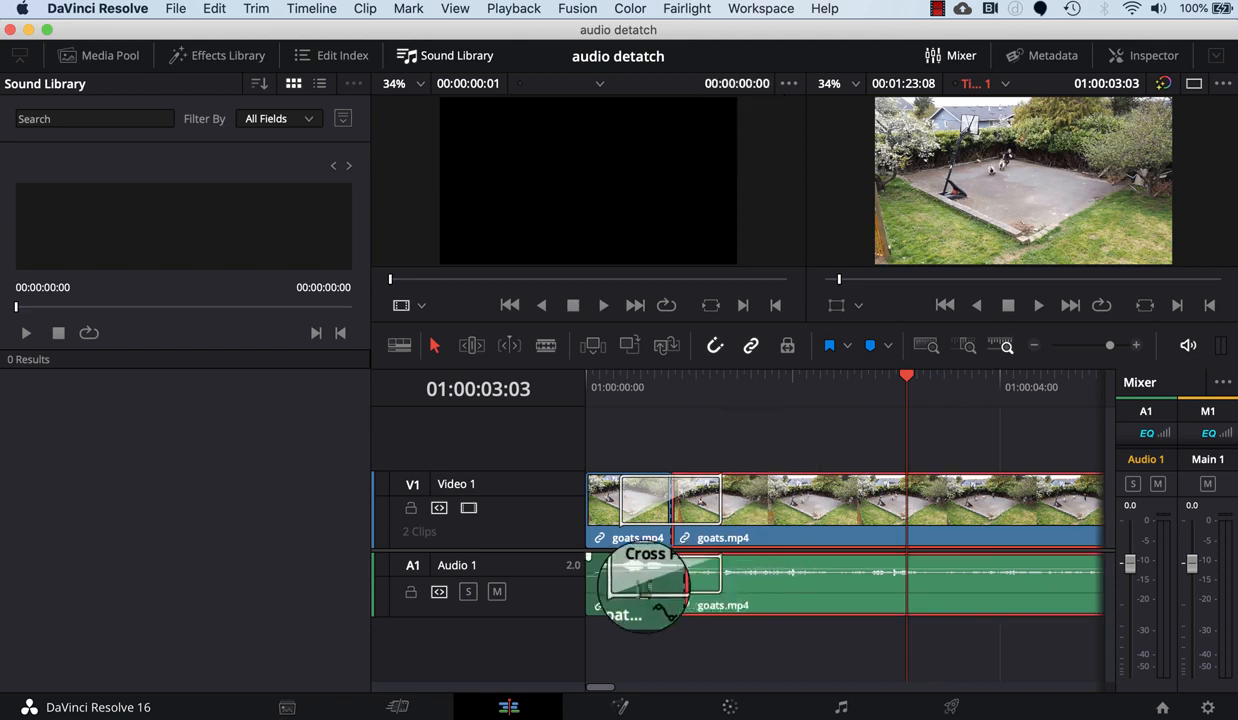
{"action": "left_click_drag", "start_coordinate": [672, 563], "coordinate": [812, 549]}
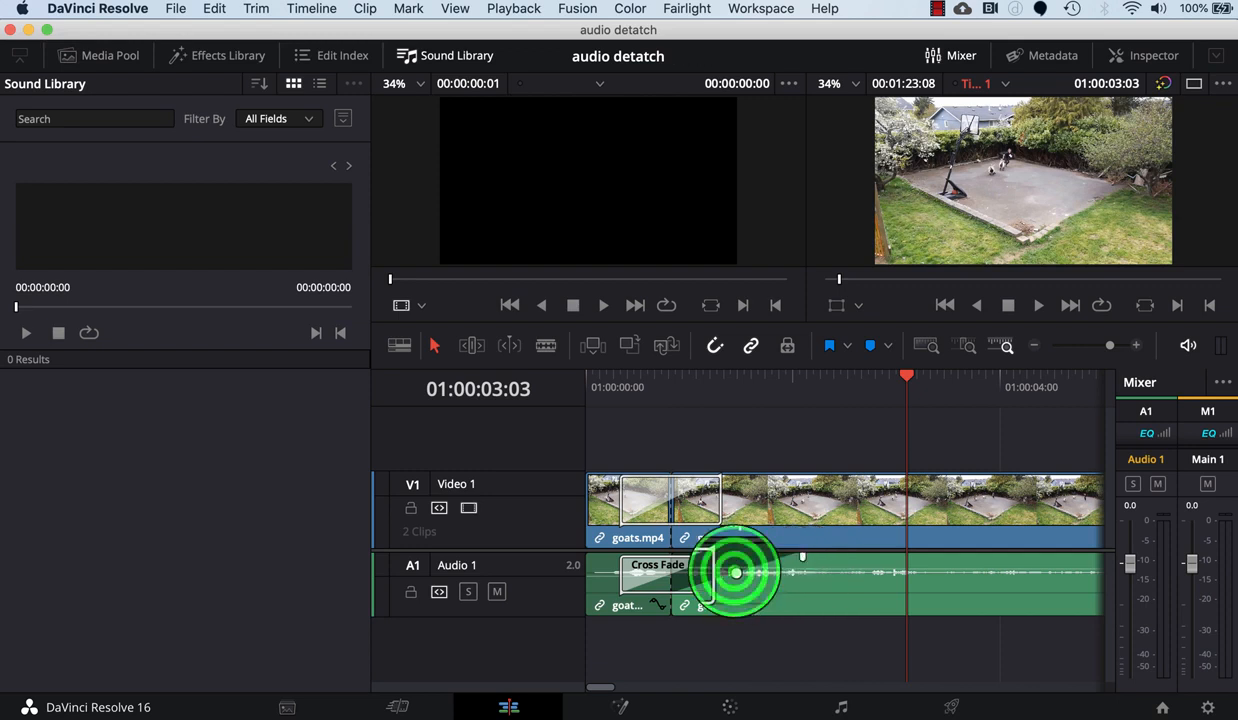
{"action": "mouse_move", "coordinate": [735, 572]}
{"action": "left_mouse_down"}
{"action": "mouse_move", "coordinate": [720, 568]}
{"action": "mouse_move", "coordinate": [782, 594]}
{"action": "mouse_move", "coordinate": [735, 572]}
{"action": "left_mouse_up"}
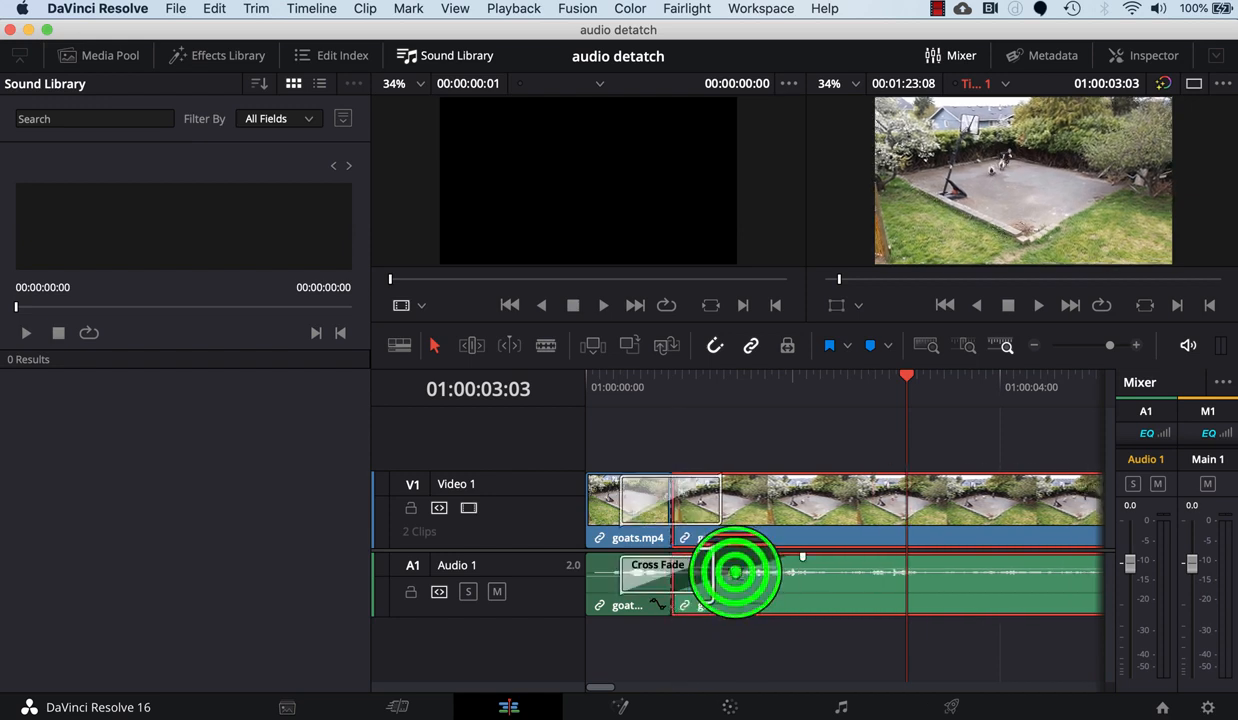
{"action": "left_click", "coordinate": [735, 572]}
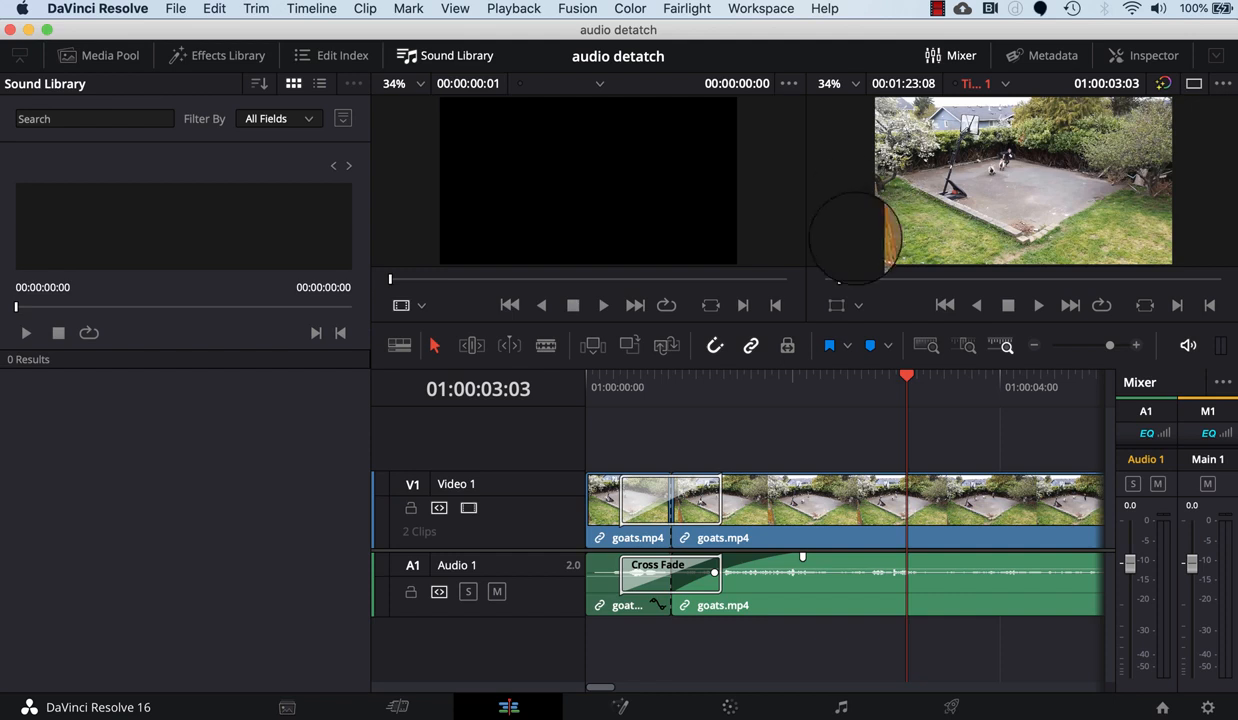
Unlink the second goats.mp4 clip's audio from its video, select the audio on its own and save the project.
{"action": "right_click", "coordinate": [800, 597]}
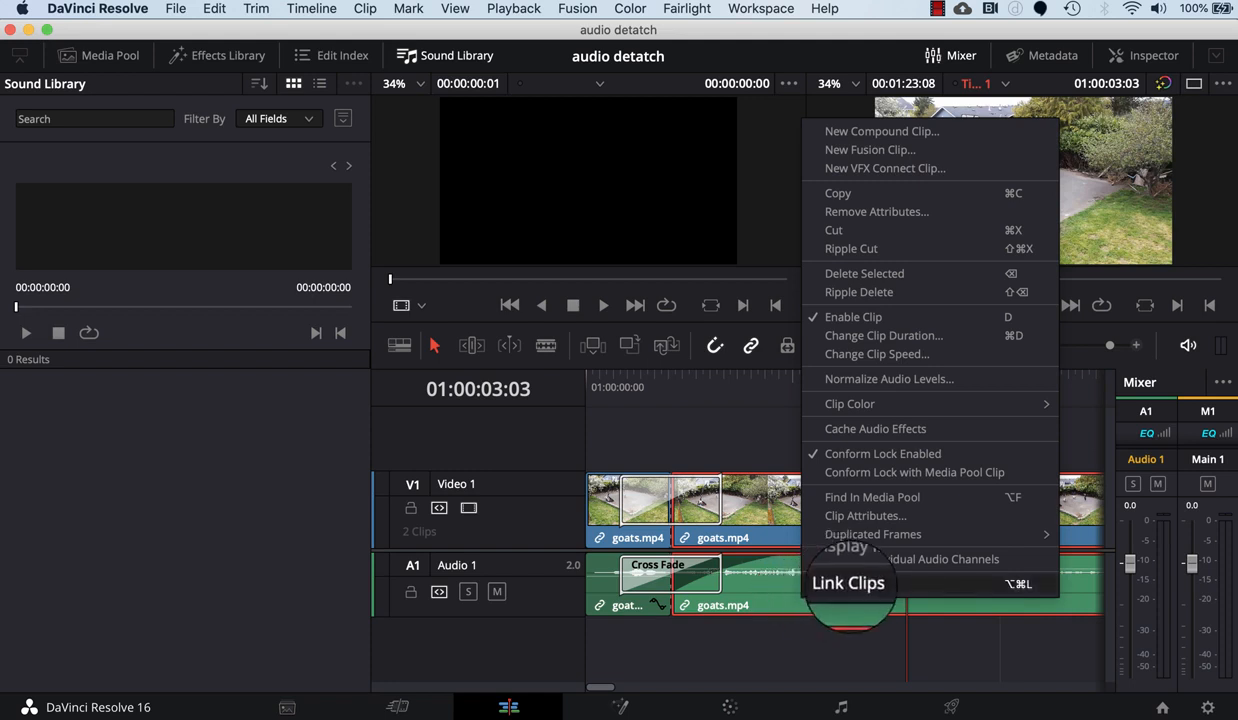
{"action": "left_click", "coordinate": [850, 584]}
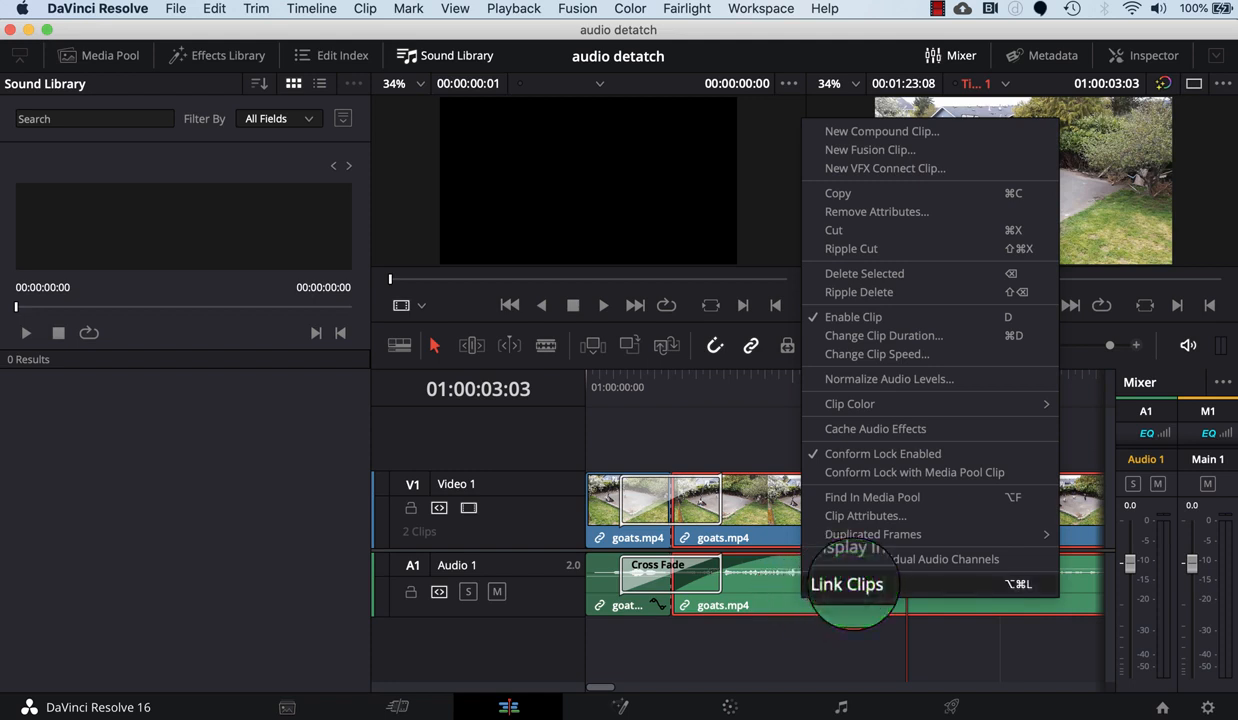
{"action": "mouse_move", "coordinate": [785, 584]}
{"action": "left_mouse_down"}
{"action": "mouse_move", "coordinate": [774, 582]}
{"action": "mouse_move", "coordinate": [801, 572]}
{"action": "mouse_move", "coordinate": [774, 580]}
{"action": "mouse_move", "coordinate": [843, 579]}
{"action": "mouse_move", "coordinate": [793, 580]}
{"action": "left_mouse_up"}
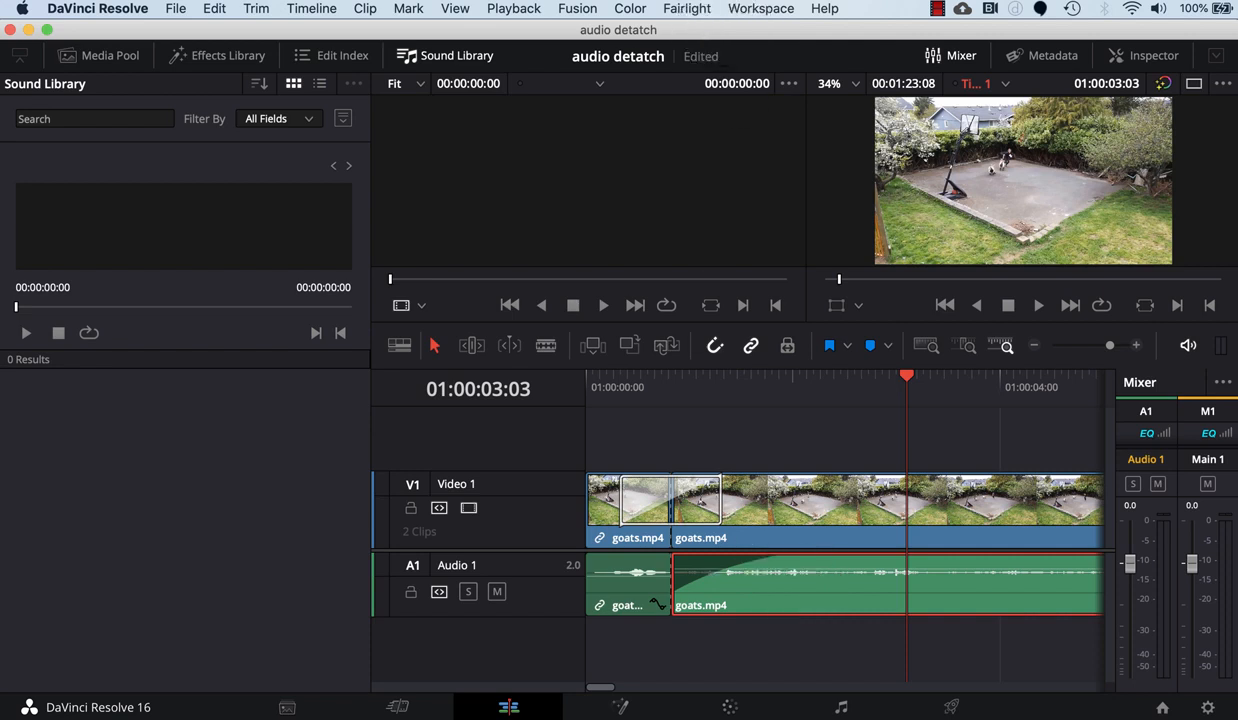
{"action": "key", "text": "super+s"}
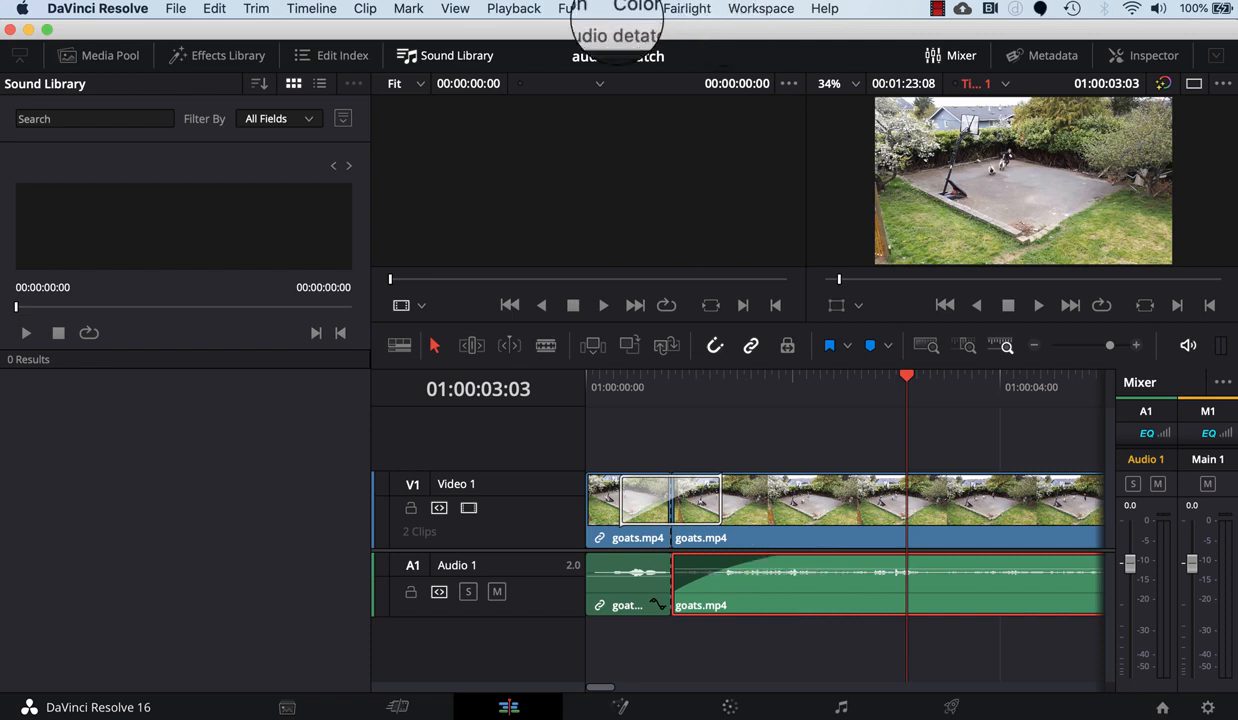